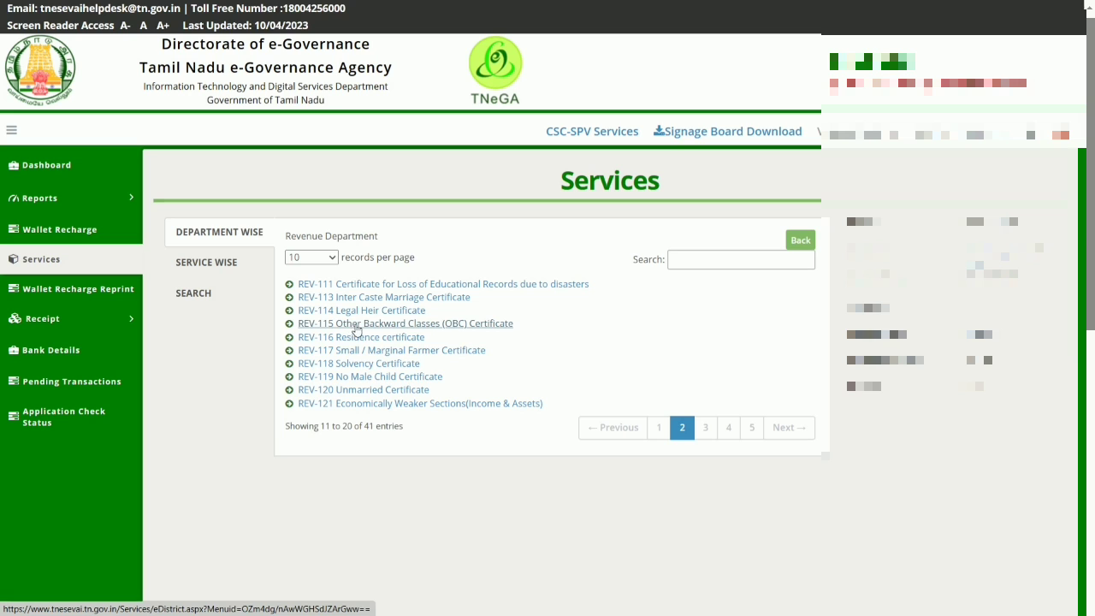
Step: Open the REV-115 Other Backward Classes (OBC) Certificate service in a maximized window and proceed past its instructions to the application
{"action": "left_click", "coordinate": [394, 329]}
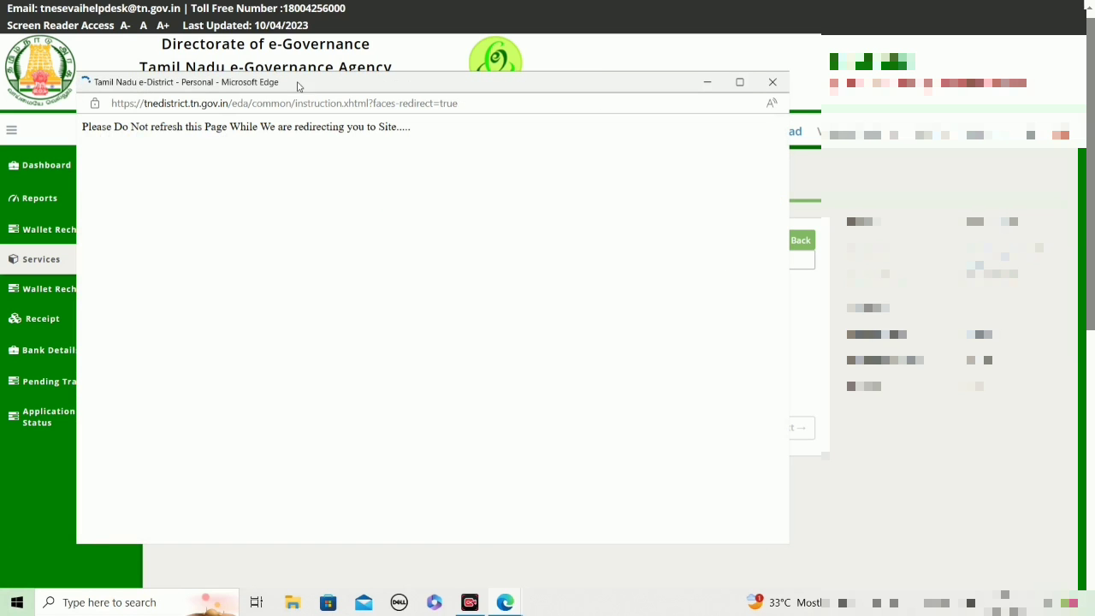
{"action": "left_click", "coordinate": [741, 82]}
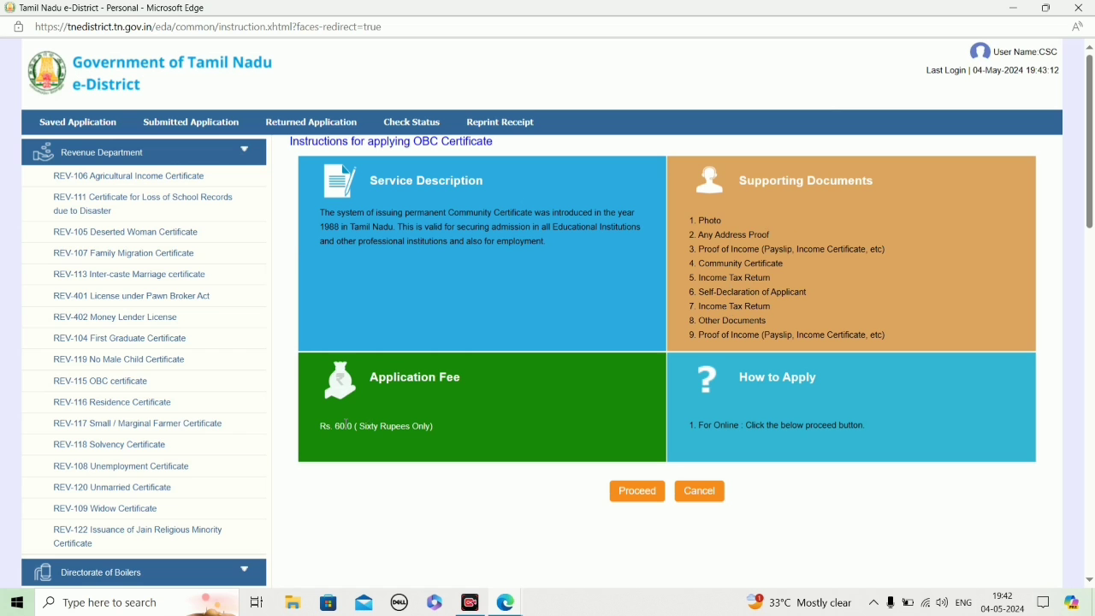
{"action": "left_click", "coordinate": [634, 495]}
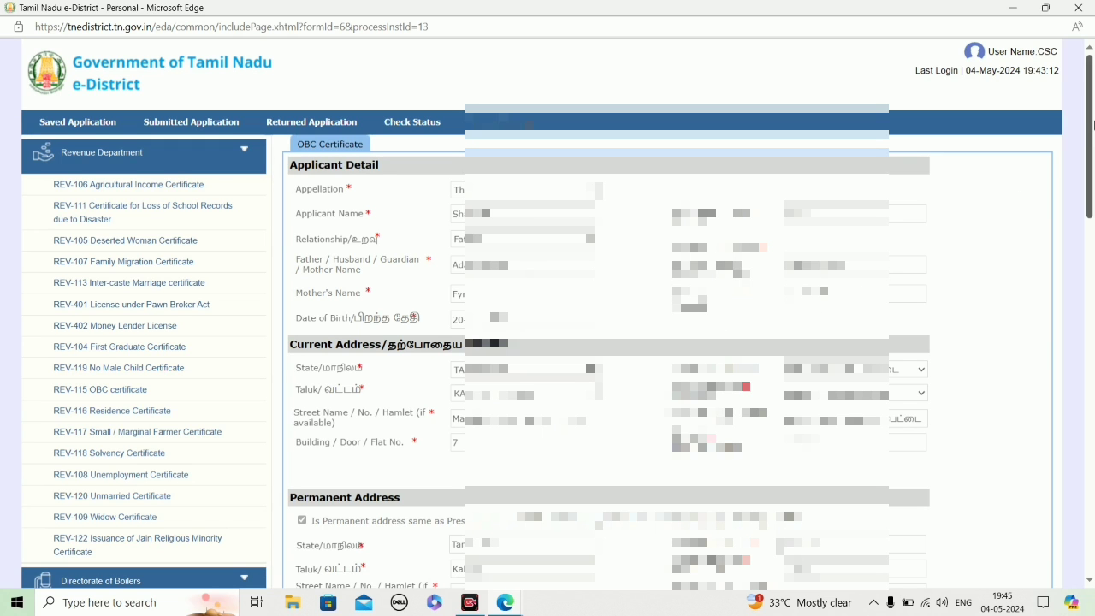
Step: In Personal Details, set the caste to LABBAI (WHETHER THEIR SPOKEN LANGUAGE IS TAMIL OR URDU) and the central list serial number to 85
{"action": "left_click_drag", "start_coordinate": [1093, 125], "coordinate": [1094, 270]}
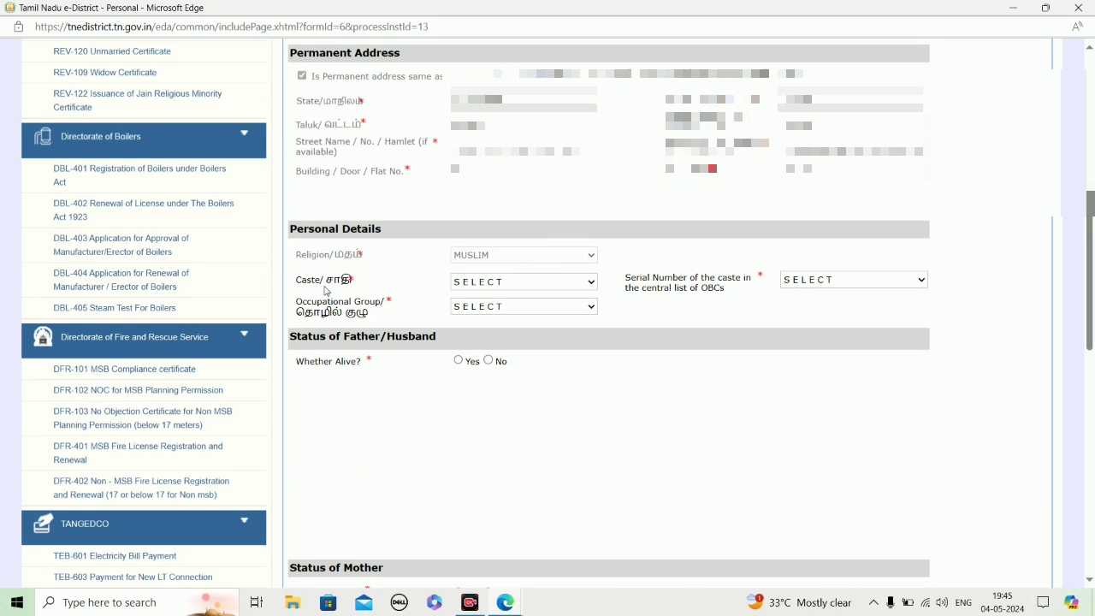
{"action": "left_click", "coordinate": [485, 283]}
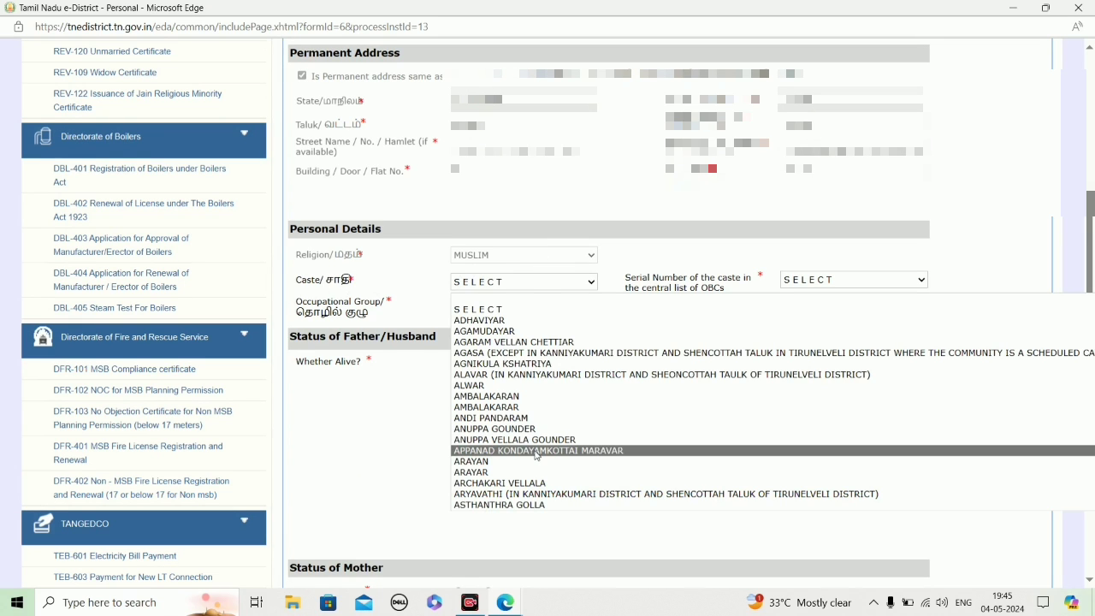
{"action": "key", "text": "l"}
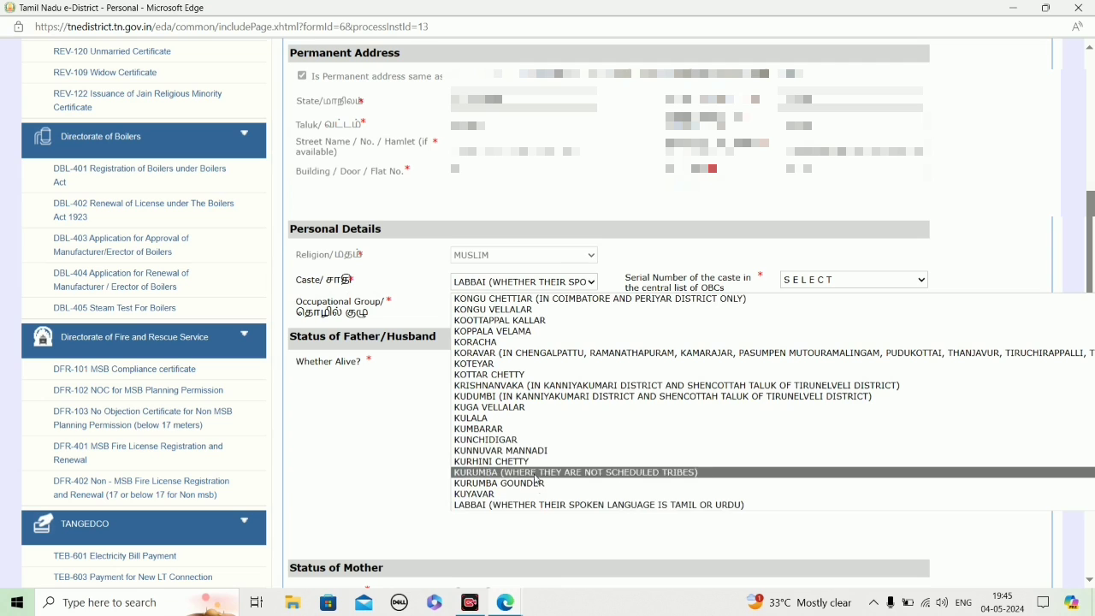
{"action": "left_click", "coordinate": [549, 506]}
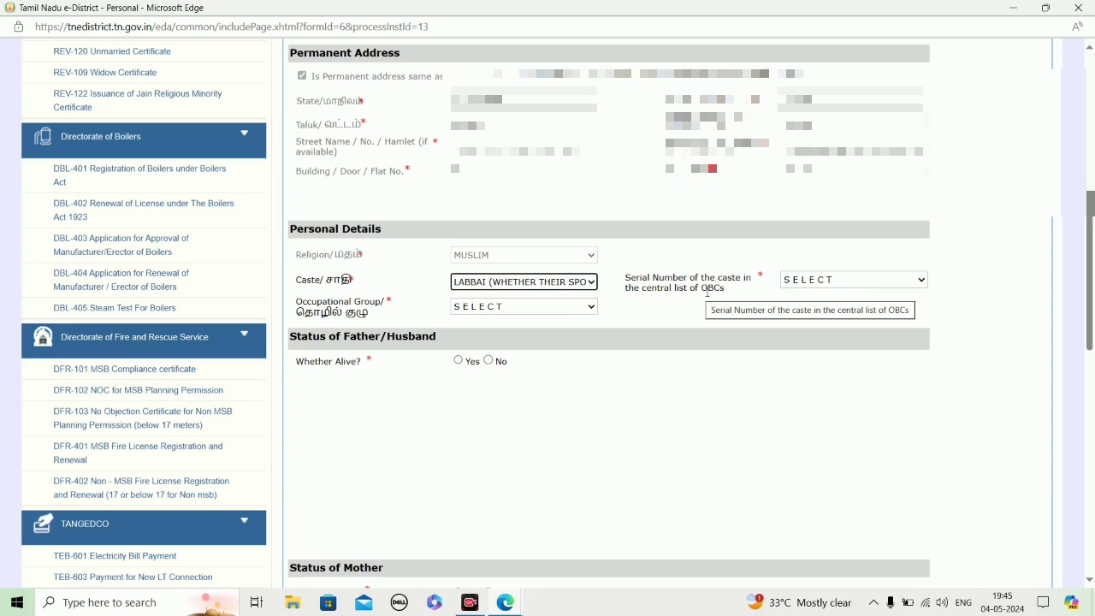
{"action": "left_click", "coordinate": [815, 286]}
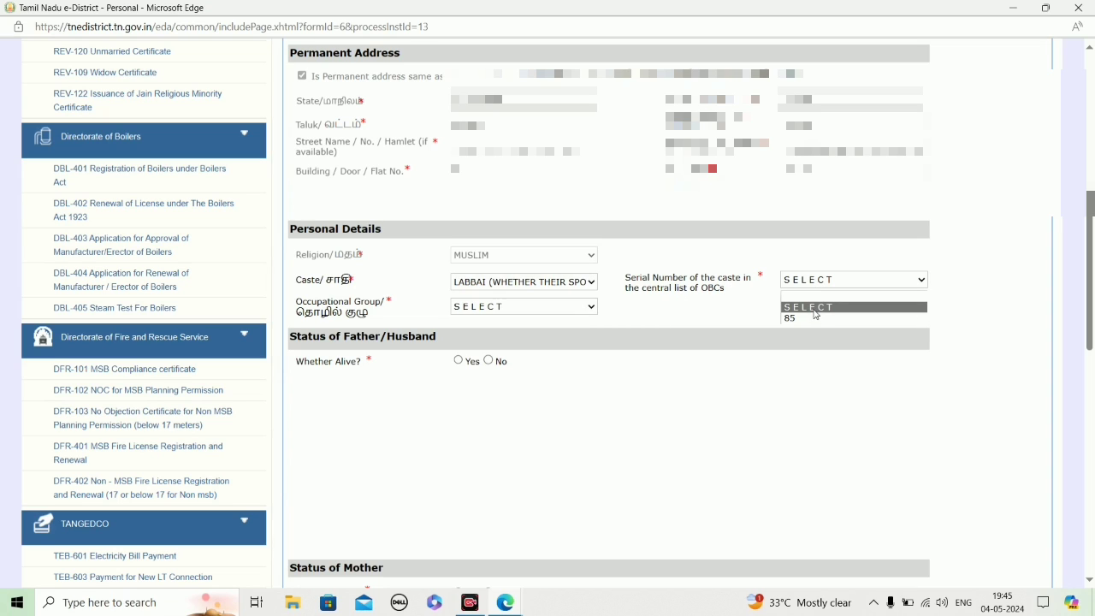
{"action": "left_click", "coordinate": [817, 318]}
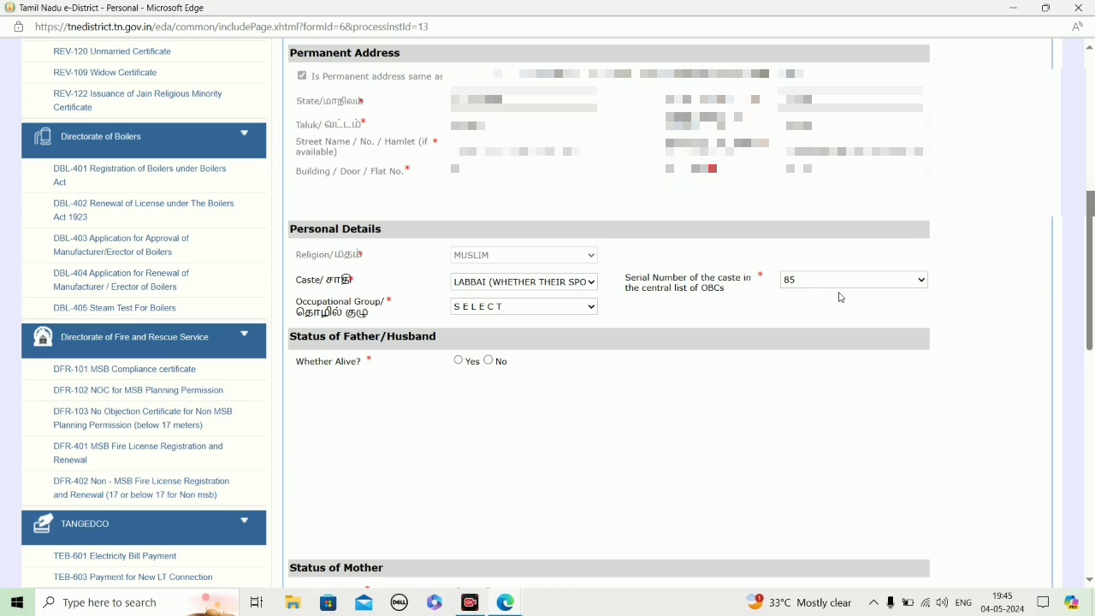
Step: Set the occupational group to Others and enter Daily Wage as the other occupation
{"action": "left_click", "coordinate": [512, 309]}
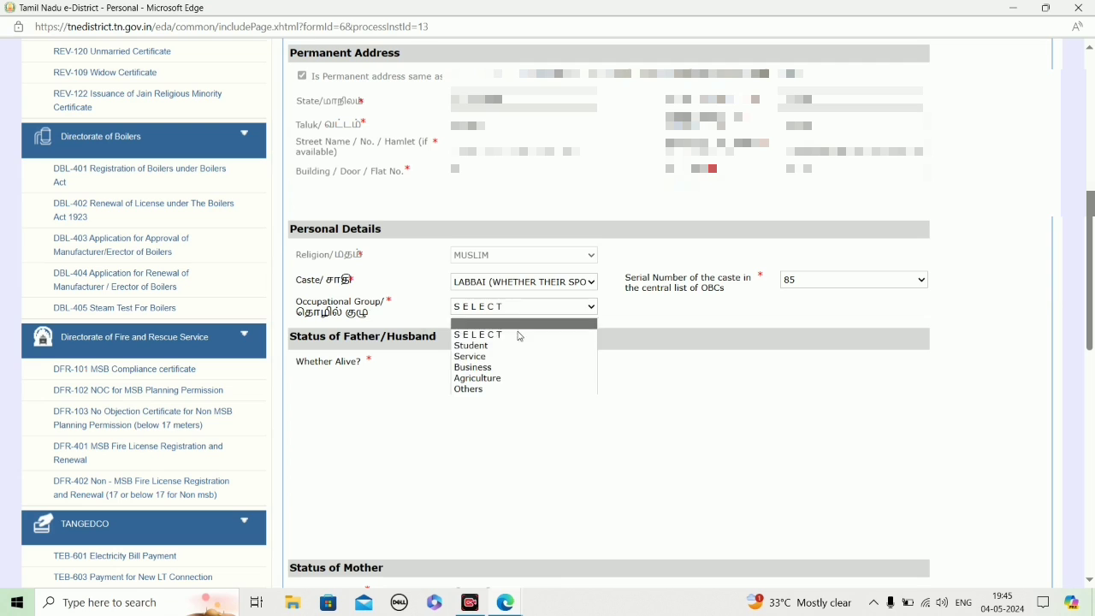
{"action": "left_click", "coordinate": [534, 389]}
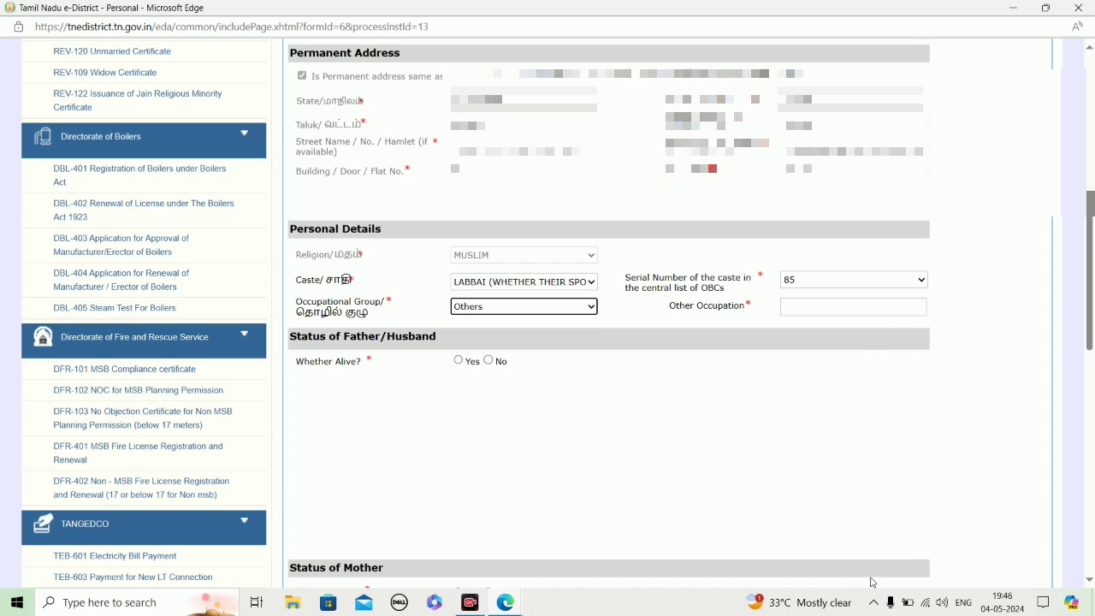
{"action": "scroll", "coordinate": [730, 406], "scroll_direction": "down", "scroll_amount": 2}
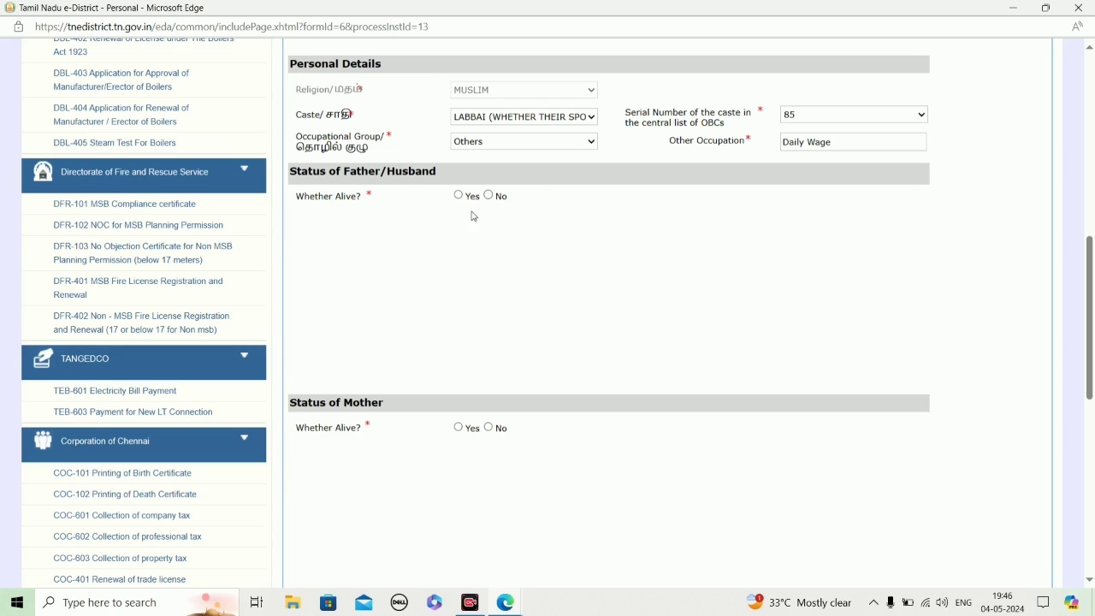
Step: Mark the father/husband as alive and set his nature of occupation to Unemployed
{"action": "left_click", "coordinate": [458, 196]}
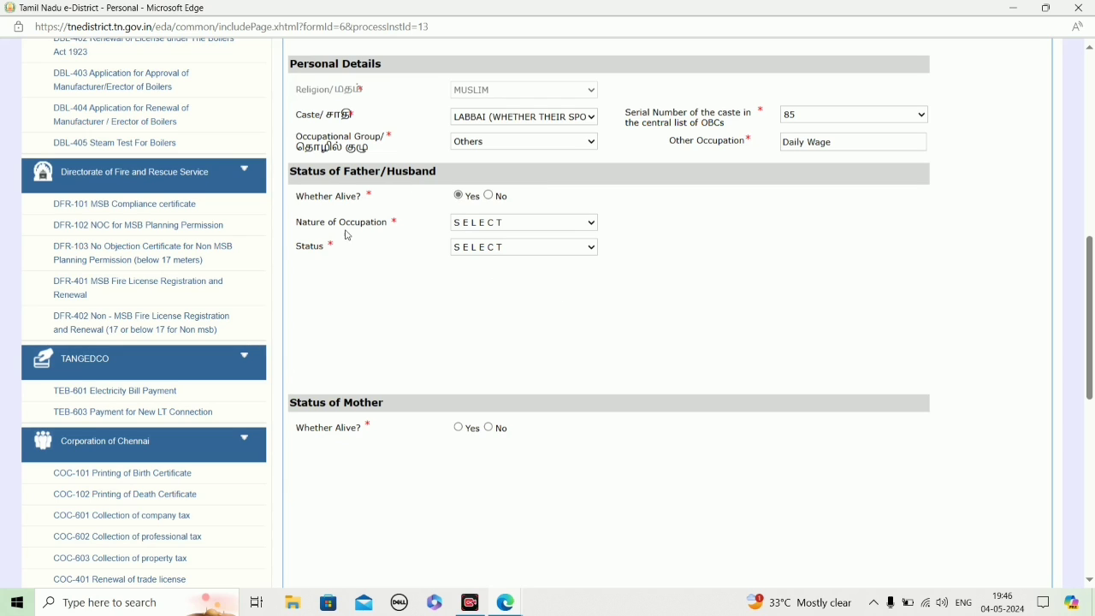
{"action": "left_click", "coordinate": [513, 223]}
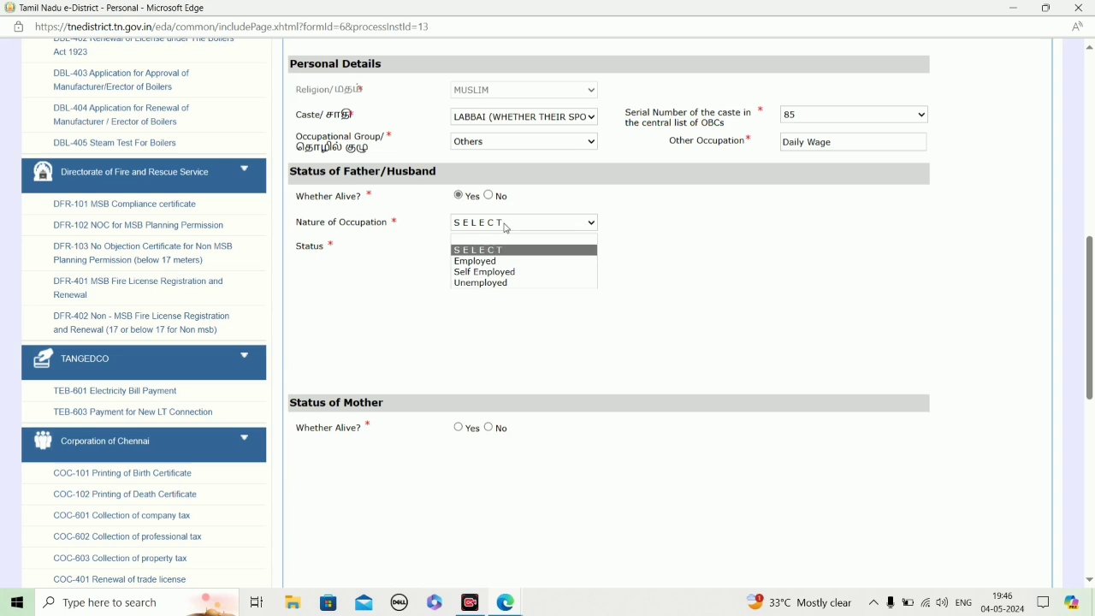
{"action": "left_click", "coordinate": [522, 282]}
Step: Mark the mother as alive and set her nature of occupation to Unemployed
{"action": "scroll", "coordinate": [674, 293], "scroll_direction": "down", "scroll_amount": 1}
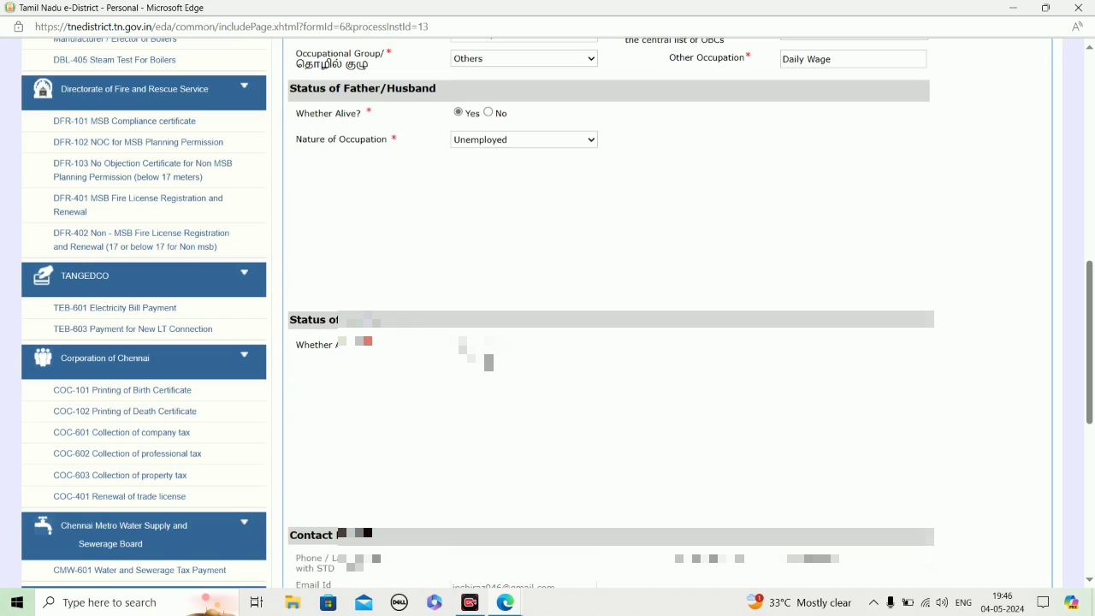
{"action": "scroll", "coordinate": [489, 363], "scroll_direction": "down", "scroll_amount": 2}
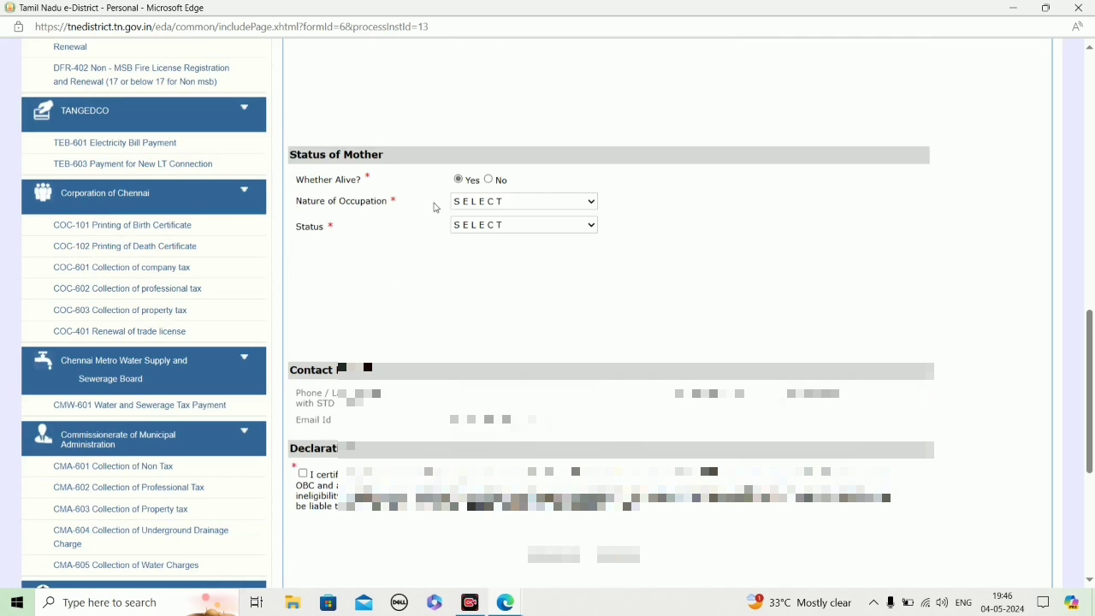
{"action": "left_click", "coordinate": [508, 202]}
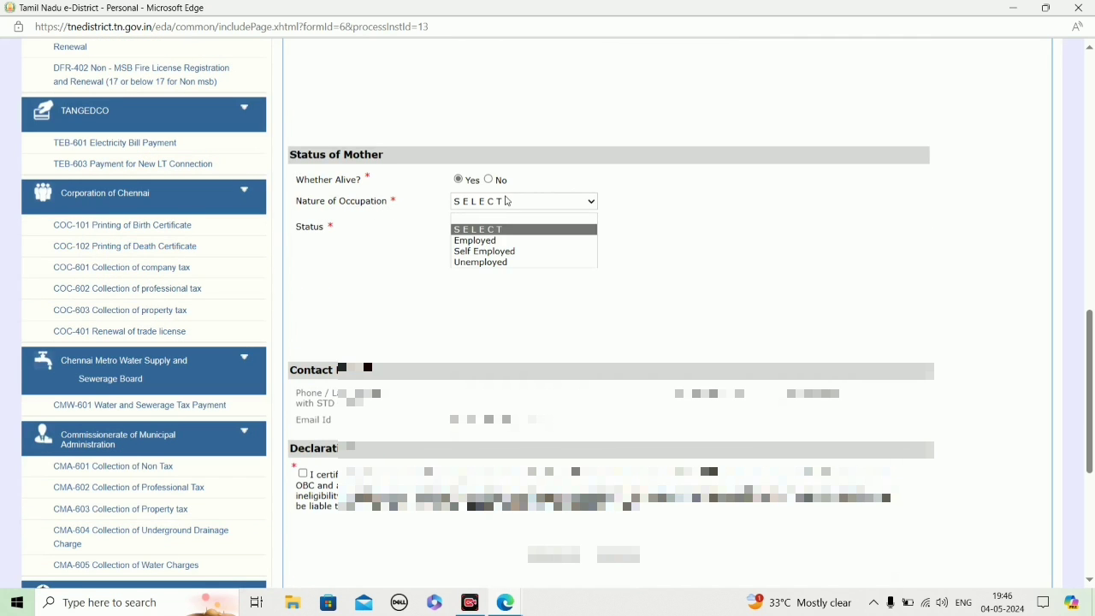
{"action": "left_click", "coordinate": [517, 264]}
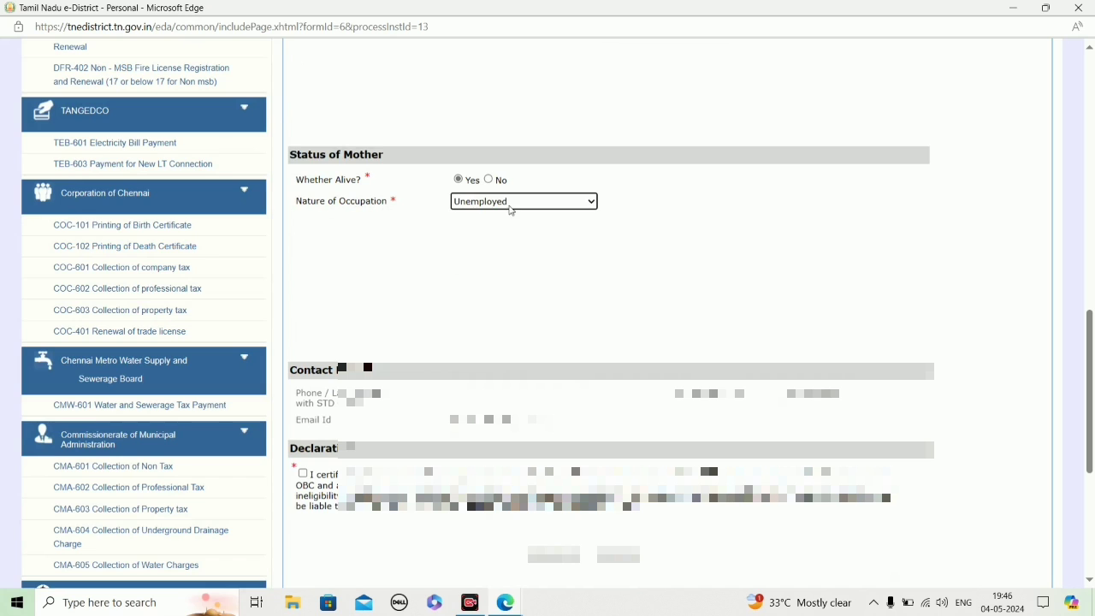
{"action": "left_click", "coordinate": [772, 259]}
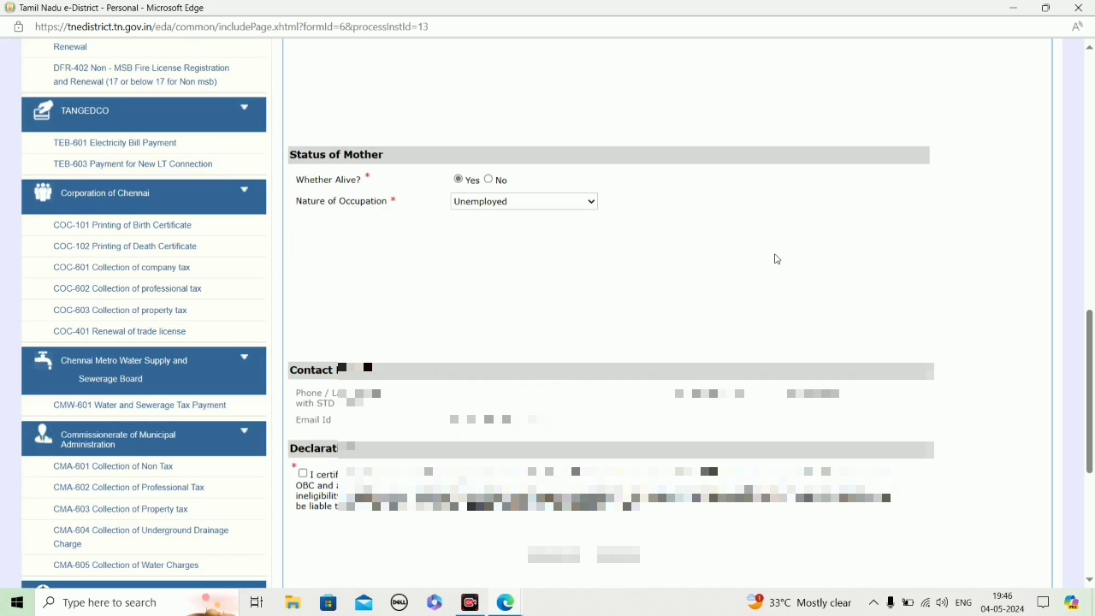
Step: Accept the non-Creamy Layer declaration, check the form over and submit the application
{"action": "scroll", "coordinate": [433, 295], "scroll_direction": "down", "scroll_amount": 1}
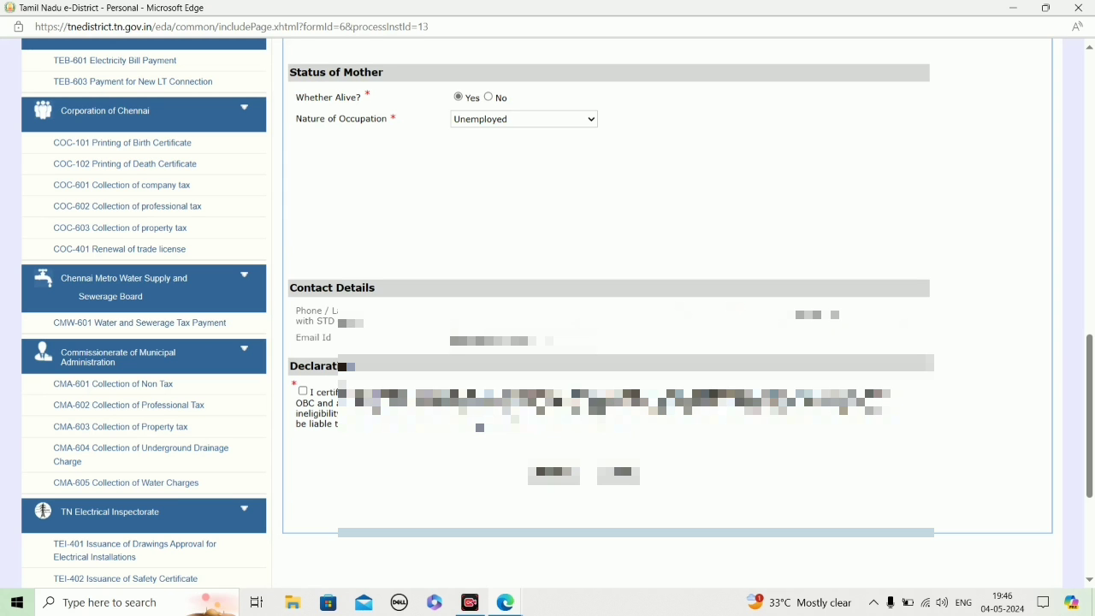
{"action": "left_click", "coordinate": [303, 391]}
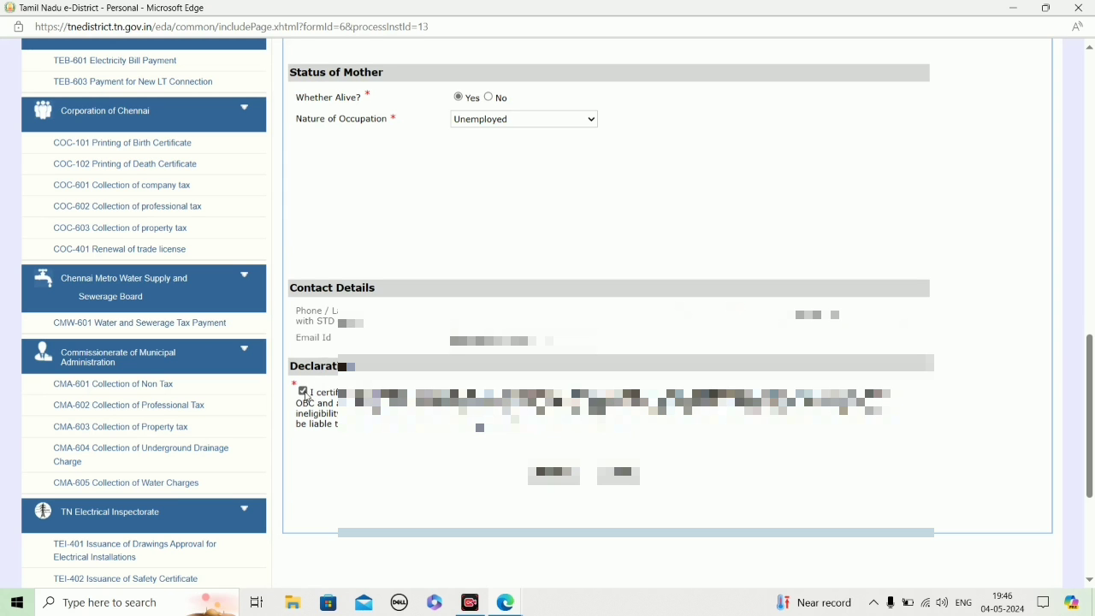
{"action": "scroll", "coordinate": [791, 283], "scroll_direction": "up", "scroll_amount": 6}
{"action": "scroll", "coordinate": [791, 282], "scroll_direction": "up", "scroll_amount": 8}
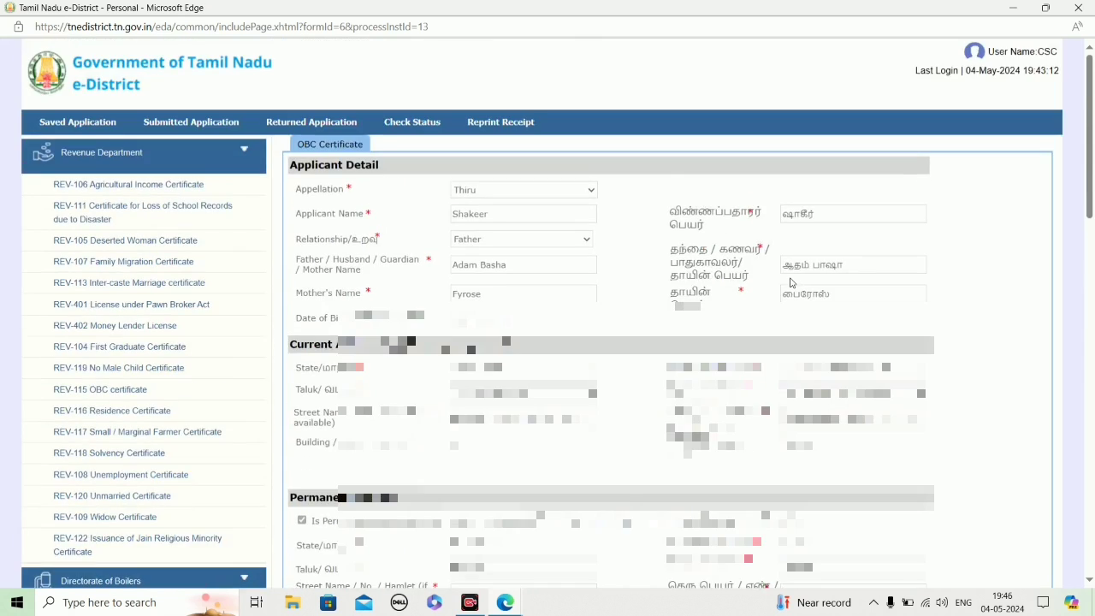
{"action": "scroll", "coordinate": [791, 282], "scroll_direction": "down", "scroll_amount": 15}
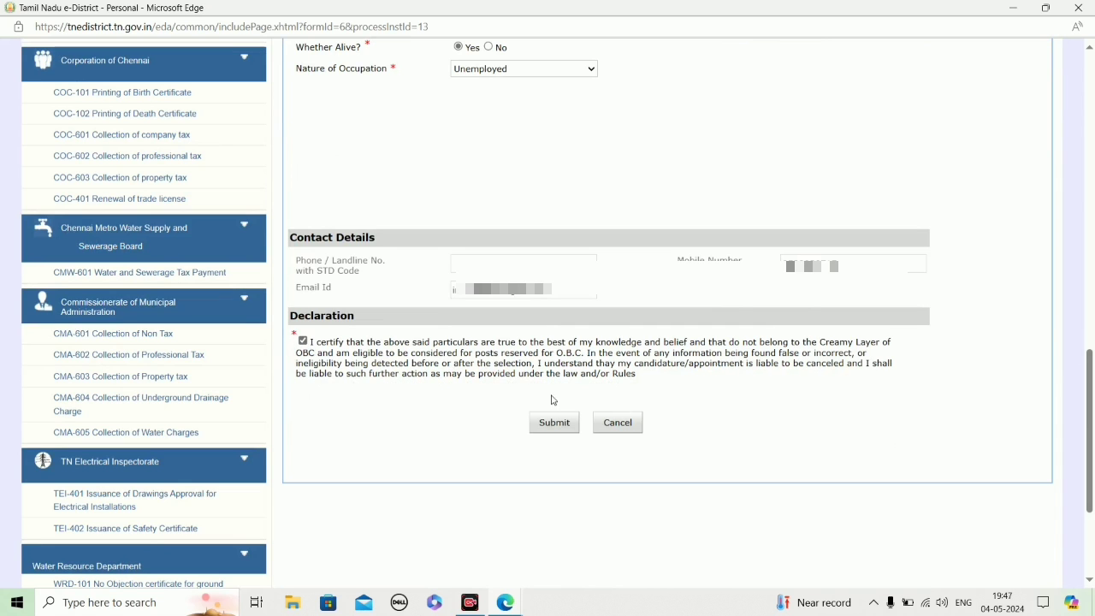
{"action": "left_click", "coordinate": [556, 425]}
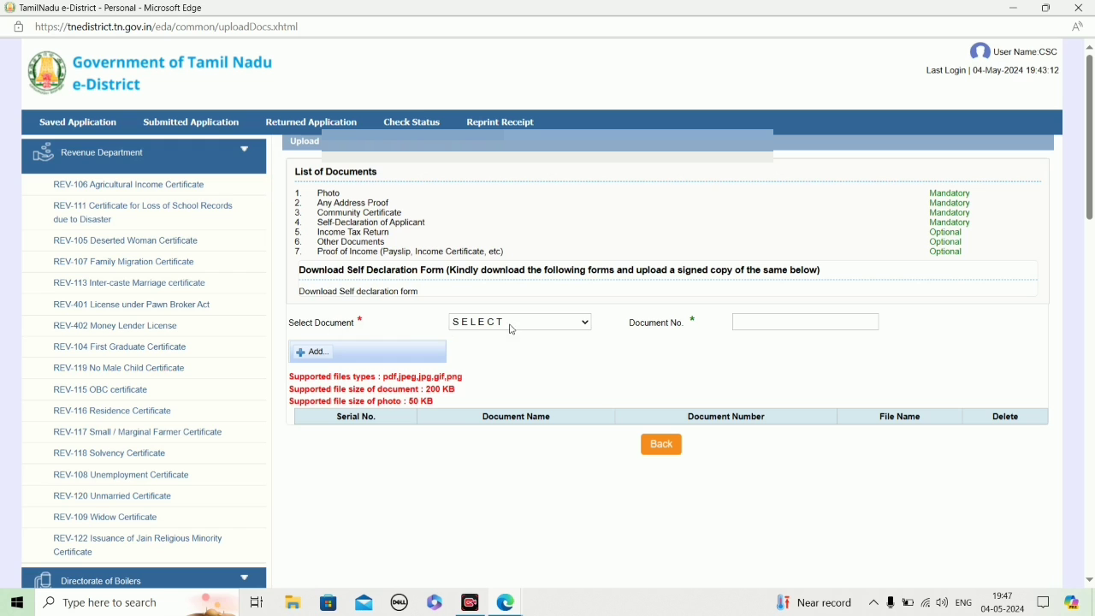
Step: Choose Photo as the document for upload and enter 1 as its document number
{"action": "left_click", "coordinate": [508, 331]}
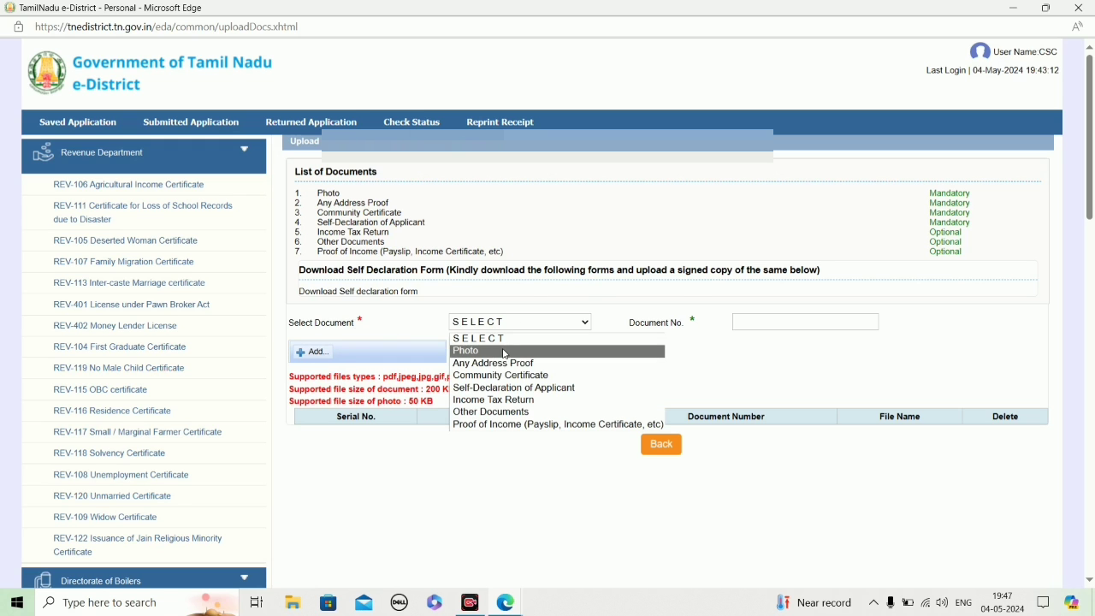
{"action": "left_click", "coordinate": [513, 351]}
{"action": "left_click", "coordinate": [826, 324]}
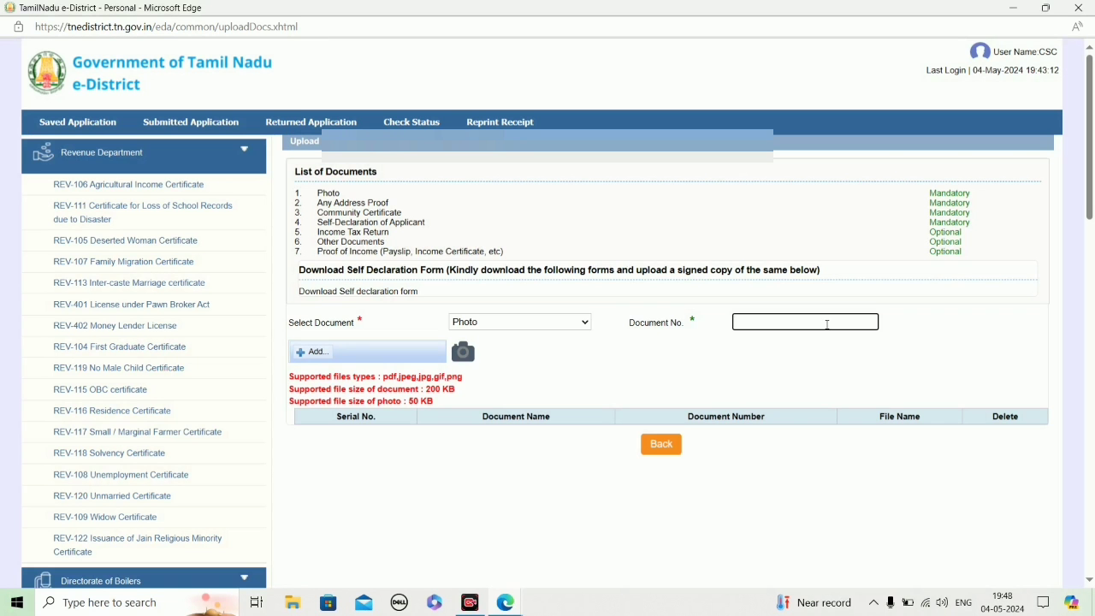
{"action": "type", "text": "1"}
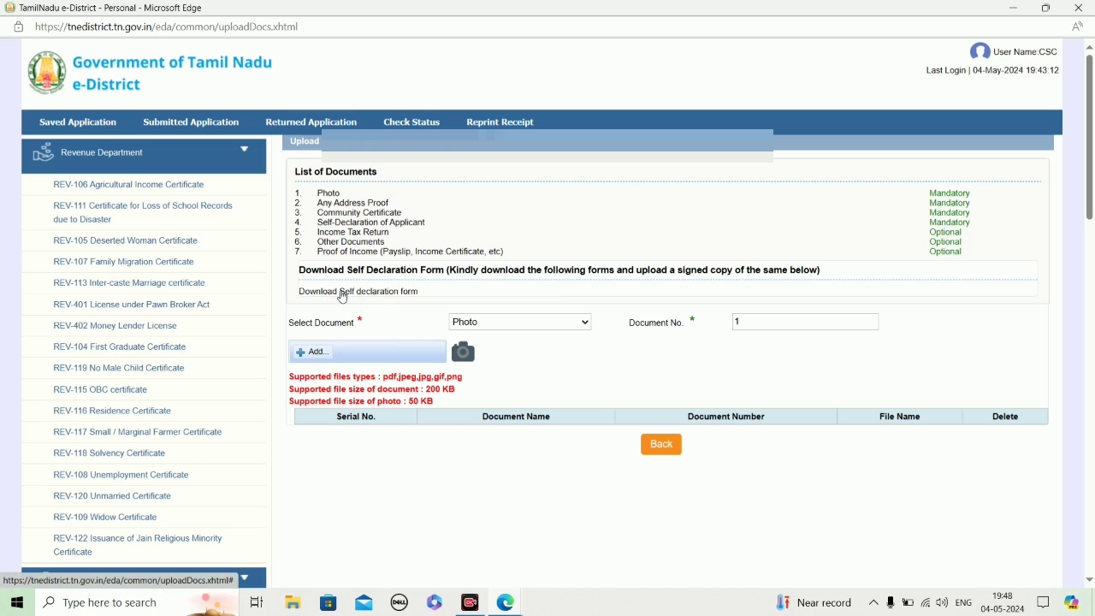
Step: Download the self declaration form and open the PDF to review its text and the applicant signature area
{"action": "left_click", "coordinate": [366, 297]}
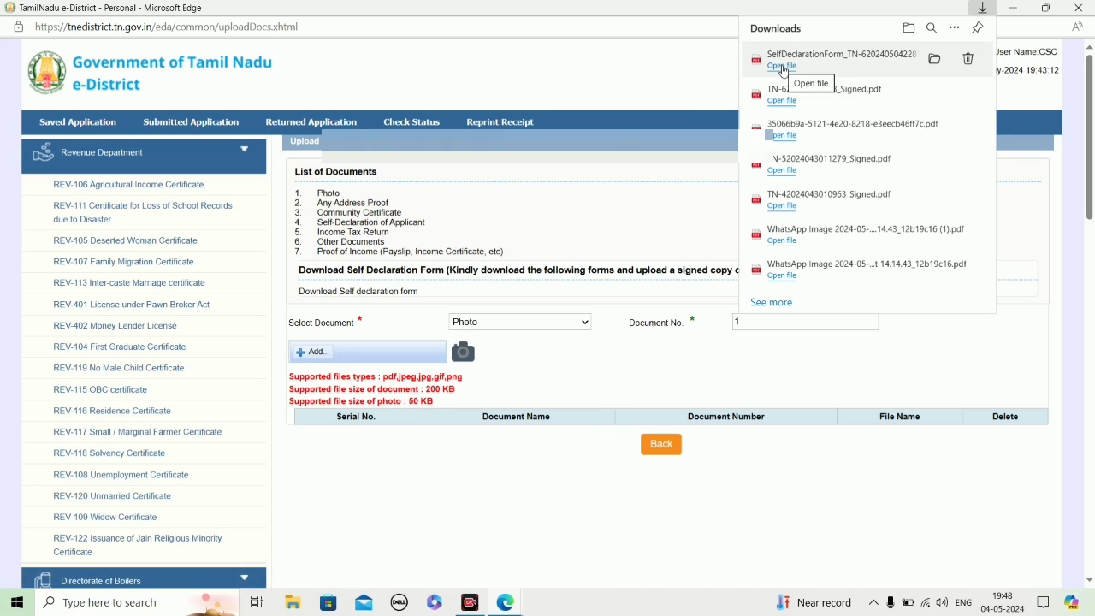
{"action": "left_click", "coordinate": [783, 72]}
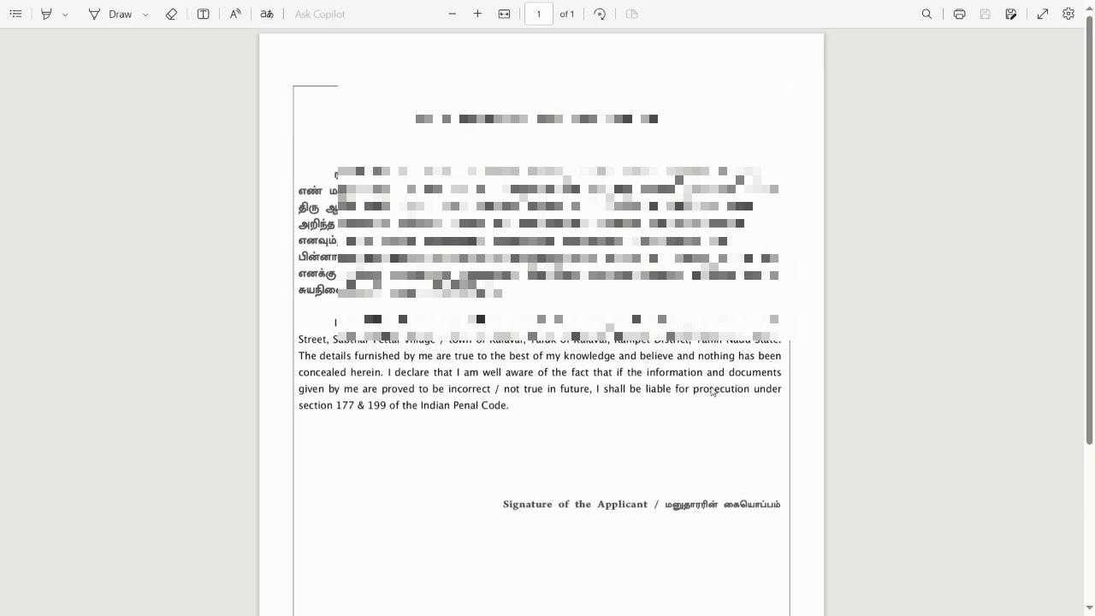
{"action": "scroll", "coordinate": [715, 394], "scroll_direction": "down", "scroll_amount": 1}
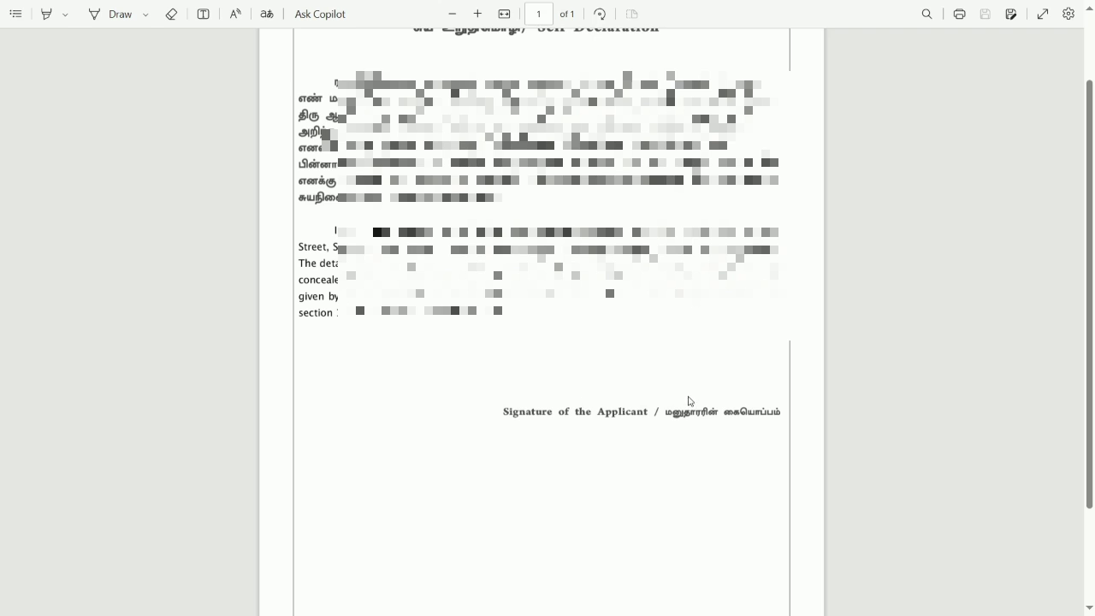
{"action": "scroll", "coordinate": [792, 190], "scroll_direction": "up", "scroll_amount": 1}
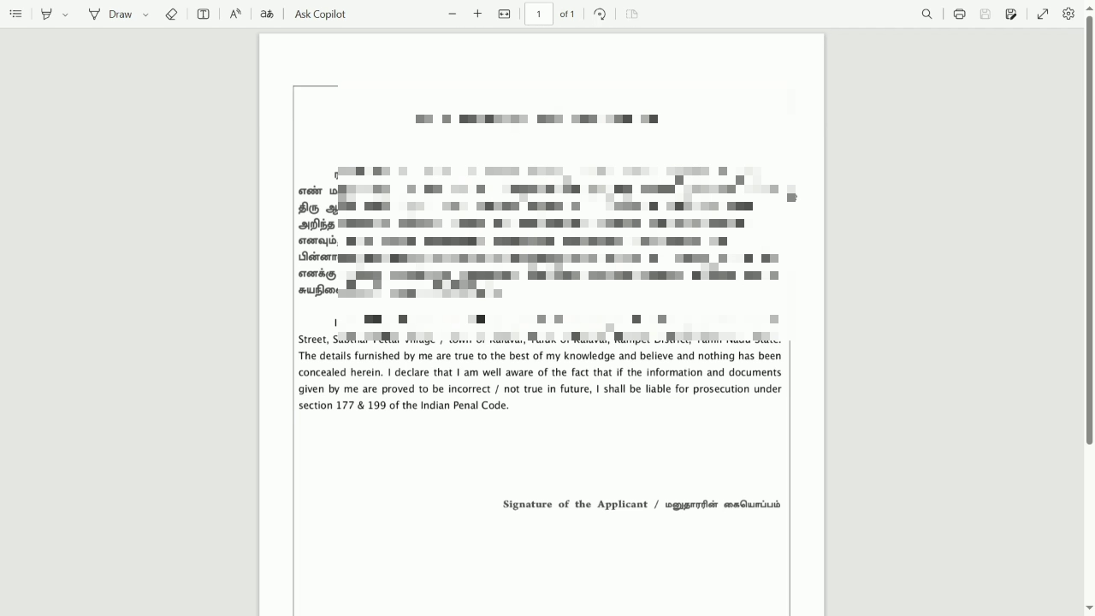
Step: Switch back to the e-District document upload page and dismiss the downloads list
{"action": "key", "text": "alt+Tab"}
{"action": "key", "text": "alt+Tab"}
{"action": "key", "text": "alt+Tab"}
{"action": "key", "text": "alt+Tab"}
{"action": "key", "text": "alt+Tab"}
{"action": "key", "text": "alt+Tab"}
{"action": "key", "text": "alt+Tab"}
{"action": "key", "text": "alt+Tab"}
{"action": "key", "text": "alt+Tab"}
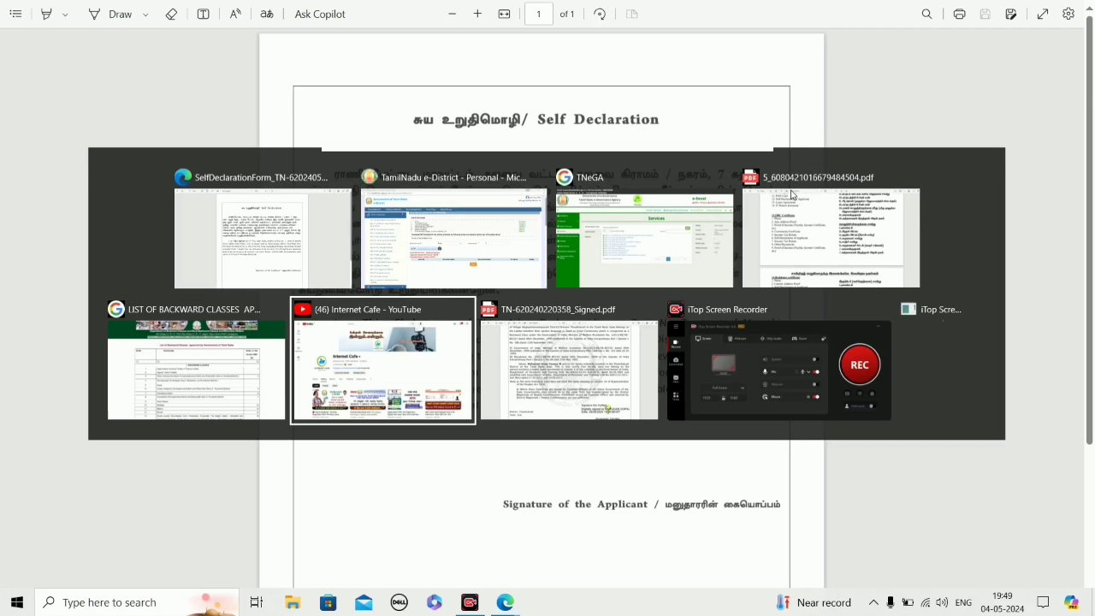
{"action": "key", "text": "alt+Tab"}
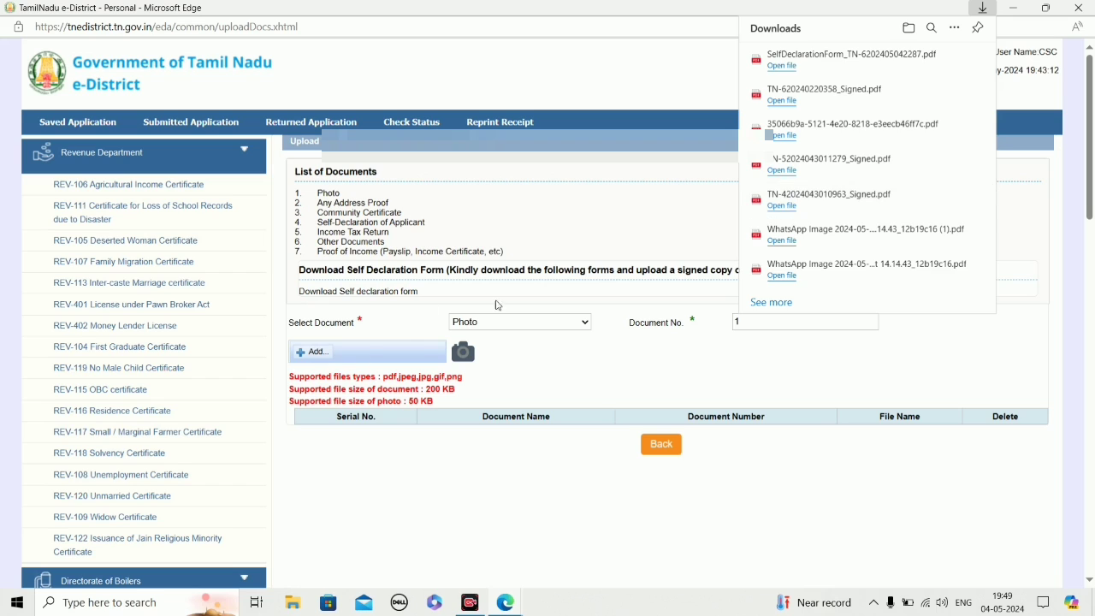
{"action": "left_click", "coordinate": [681, 358]}
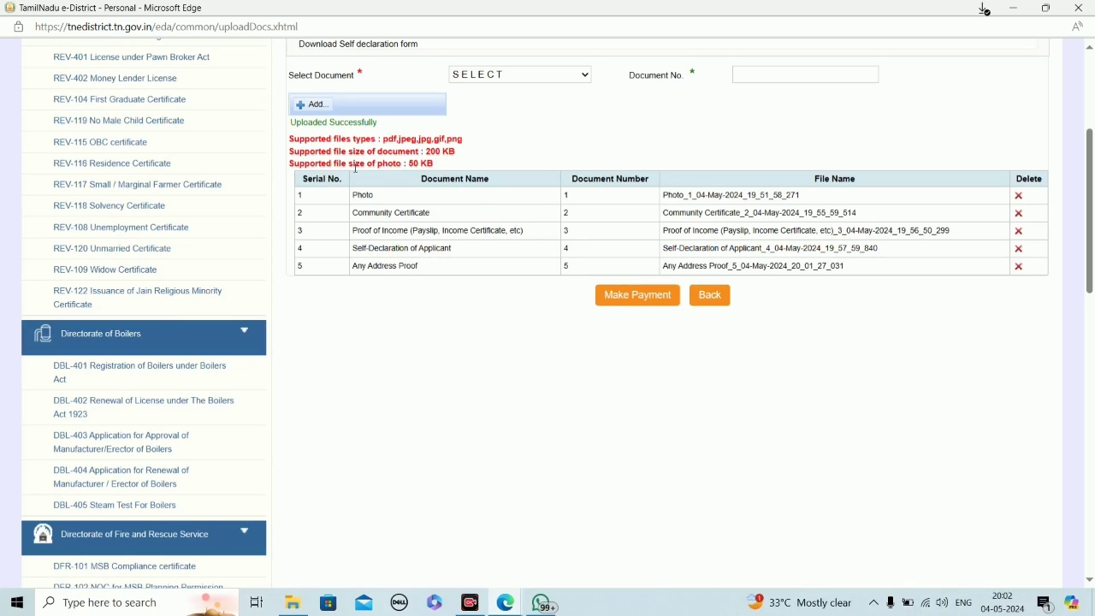
Step: Make the application payment with Cash as the payment type, agreeing to the terms and conditions
{"action": "left_click", "coordinate": [627, 295]}
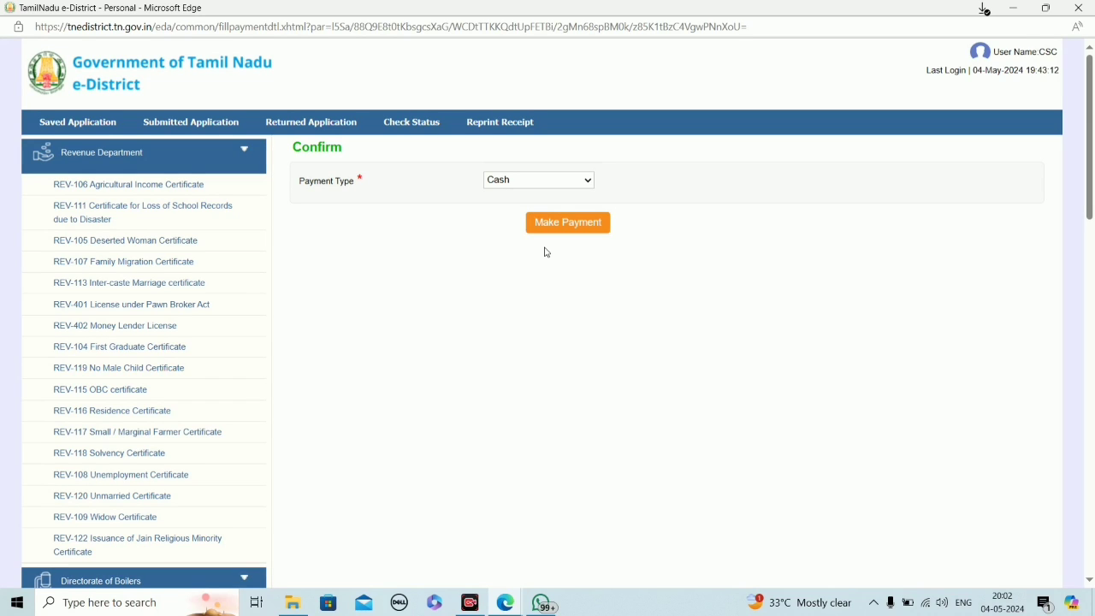
{"action": "left_click", "coordinate": [565, 222]}
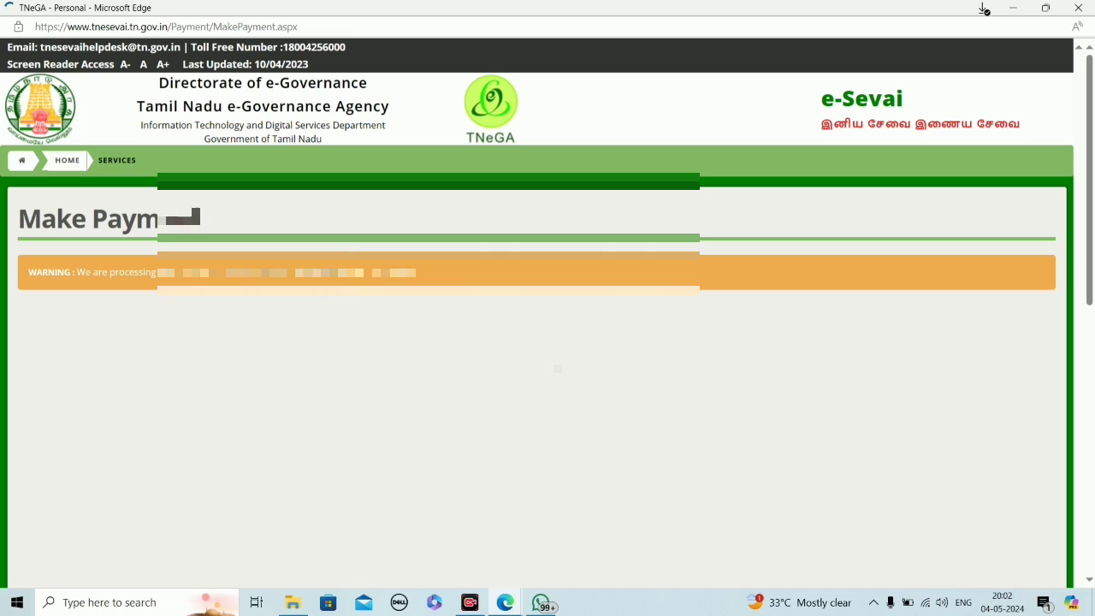
{"action": "scroll", "coordinate": [557, 378], "scroll_direction": "down", "scroll_amount": 1}
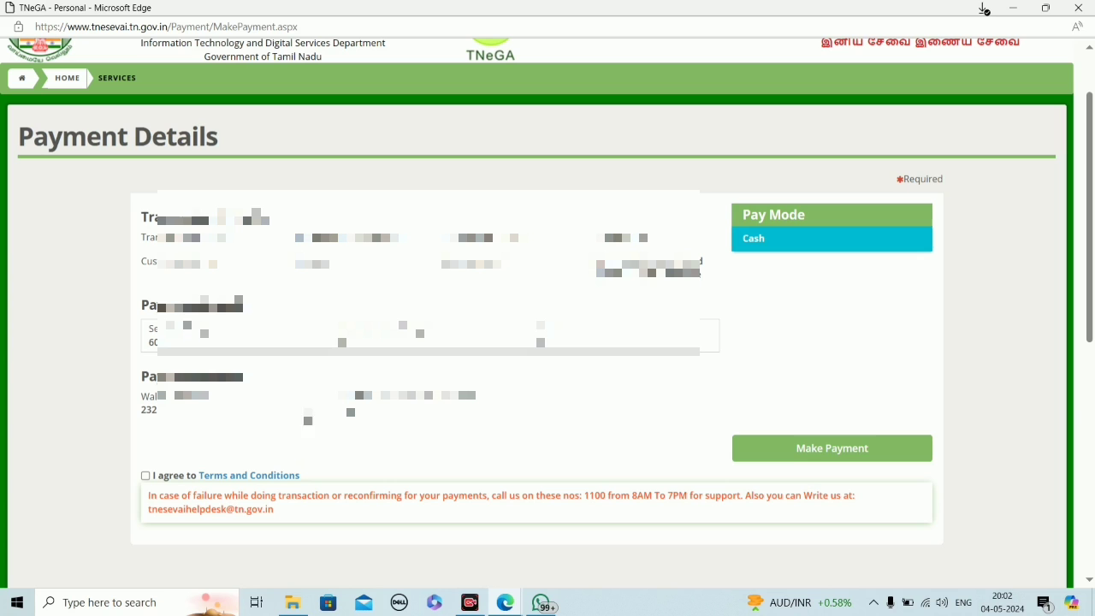
{"action": "left_click", "coordinate": [146, 475]}
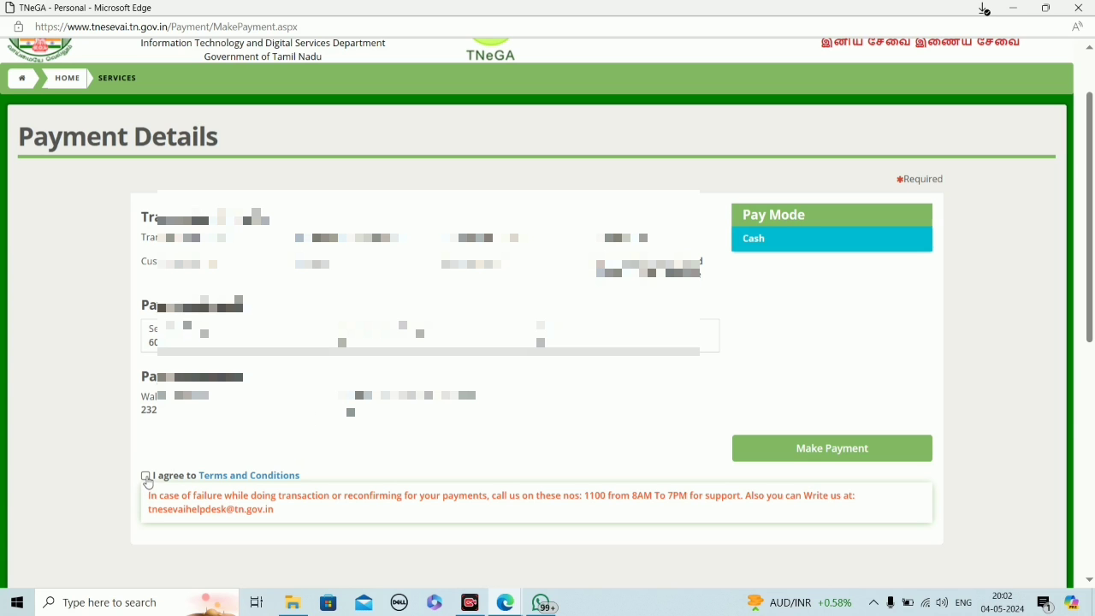
{"action": "left_click", "coordinate": [822, 453]}
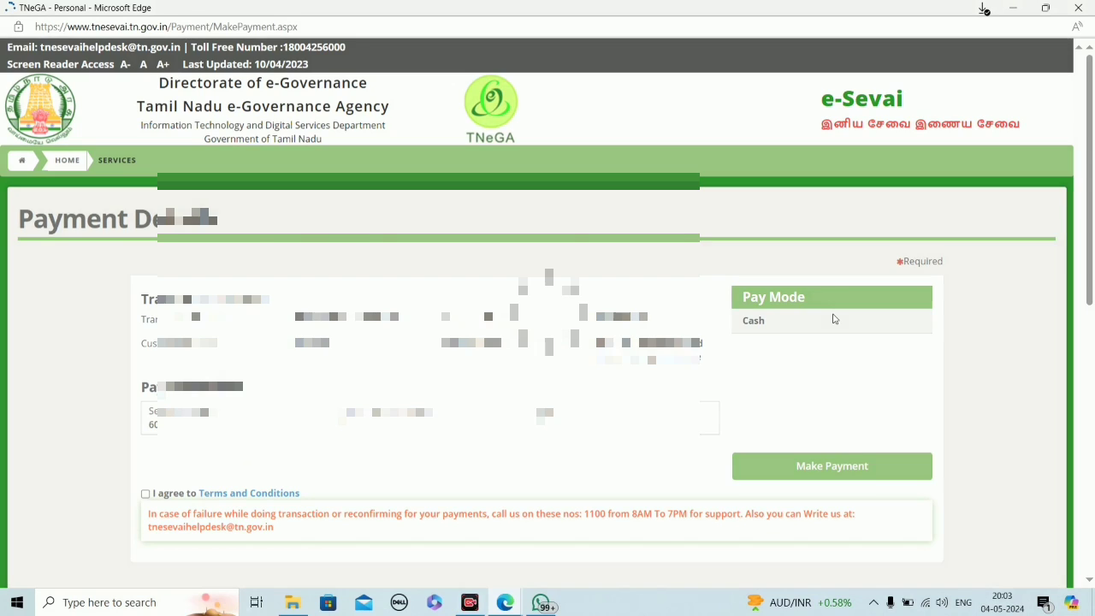